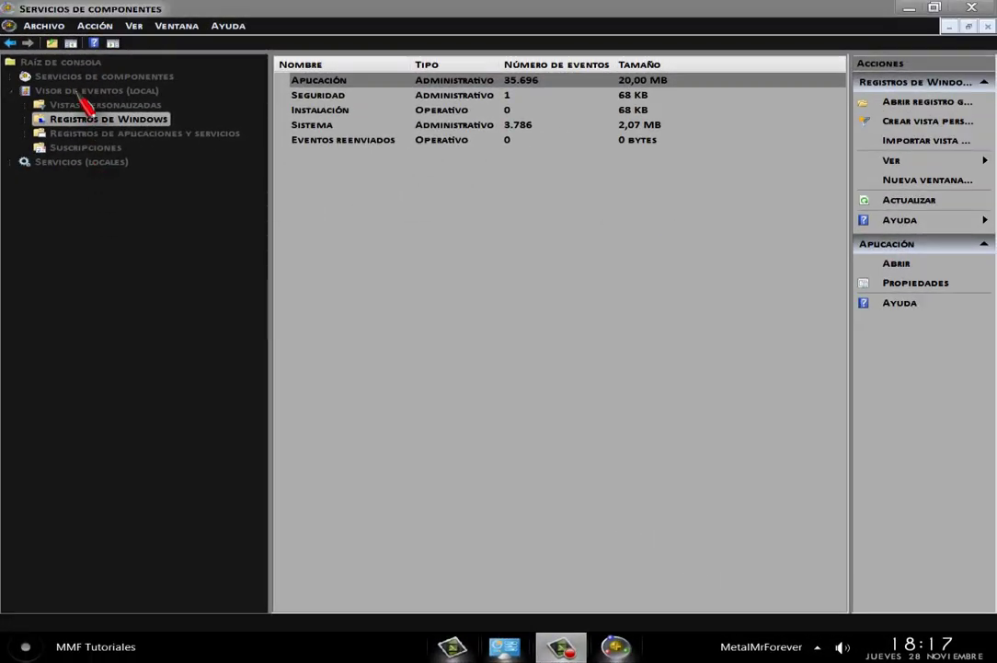
- Try to open the local event viewer, choosing to remove the failing snap-in and continue, and dismiss the exception details
click(81, 91)
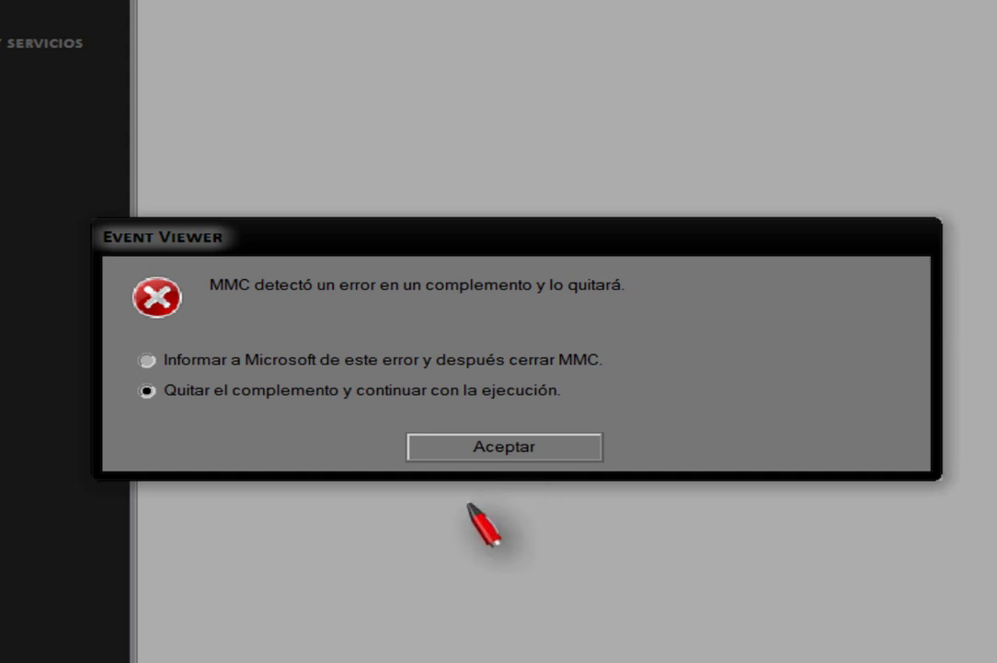
click(481, 451)
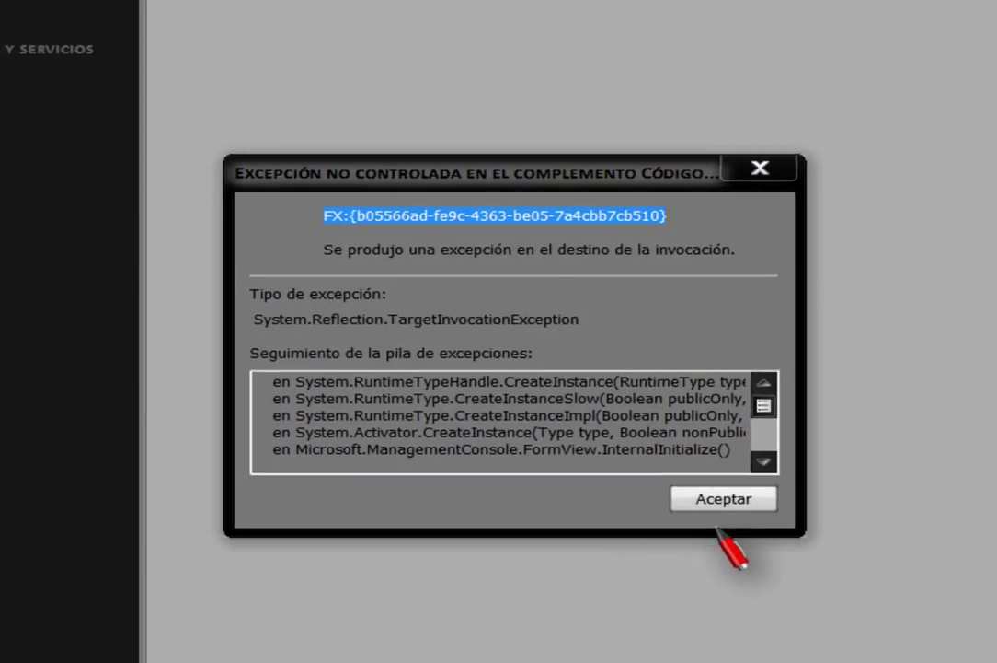
click(719, 505)
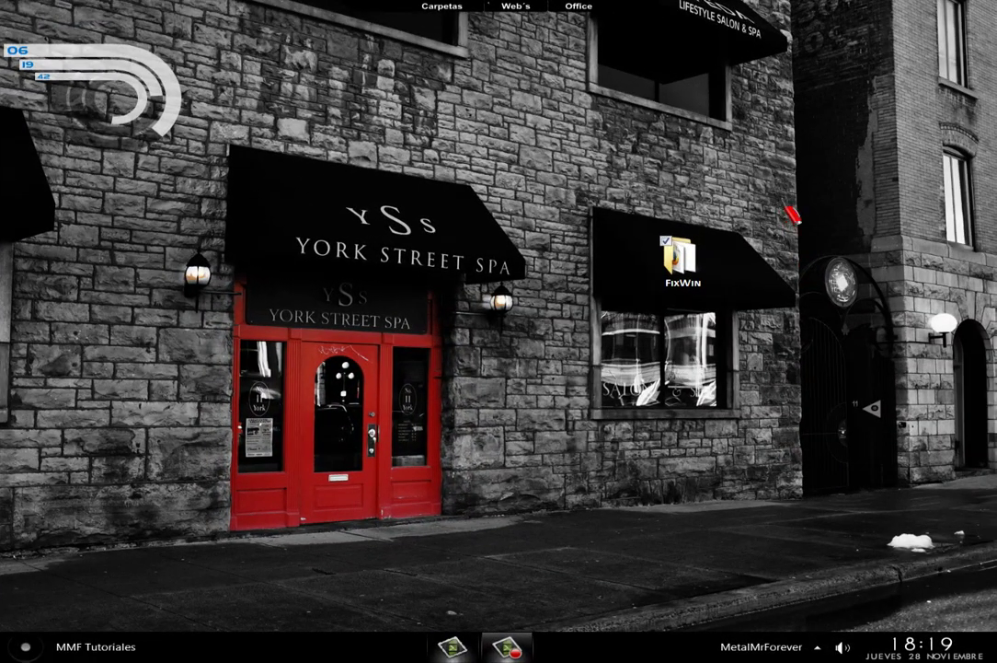
- Run FixWin v 1.2 as administrator from the desktop's FixWin folder and reposition its window
drag(781, 192, 590, 341)
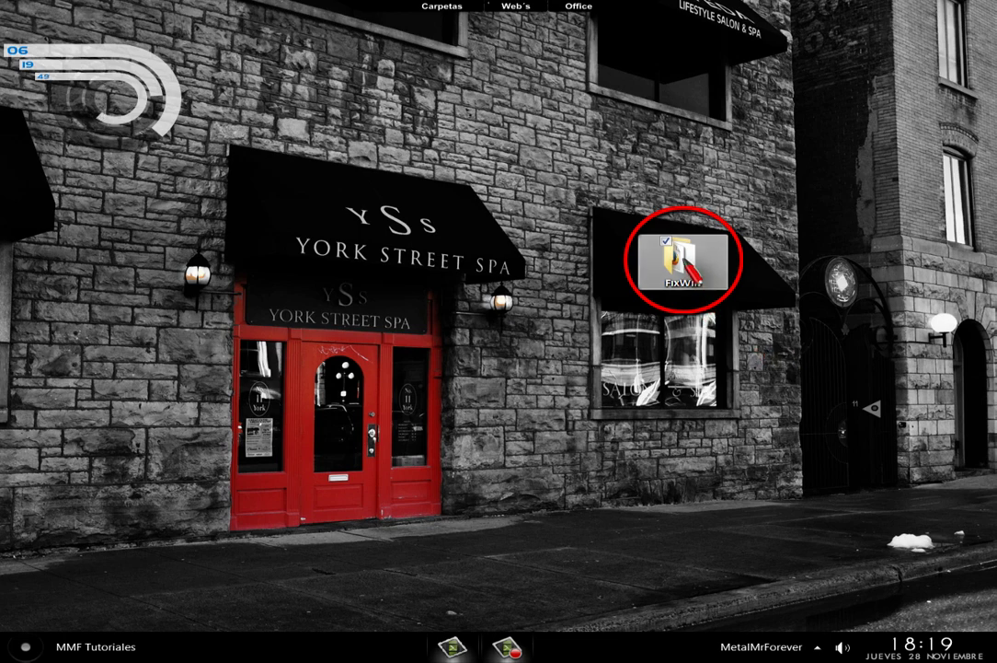
double_click(685, 267)
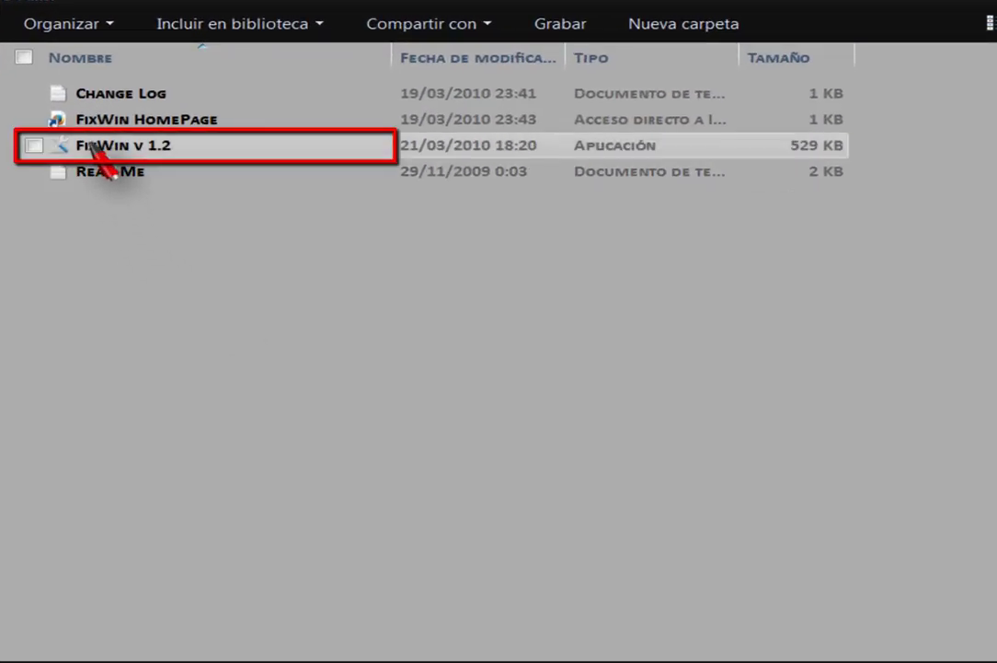
click(95, 147)
right_click(97, 151)
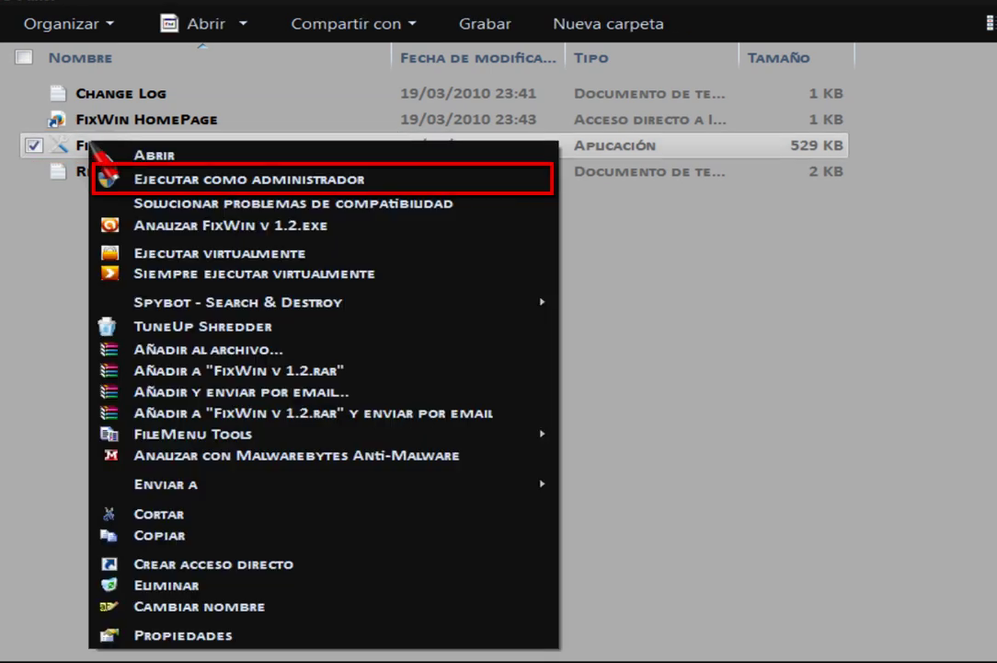
click(249, 182)
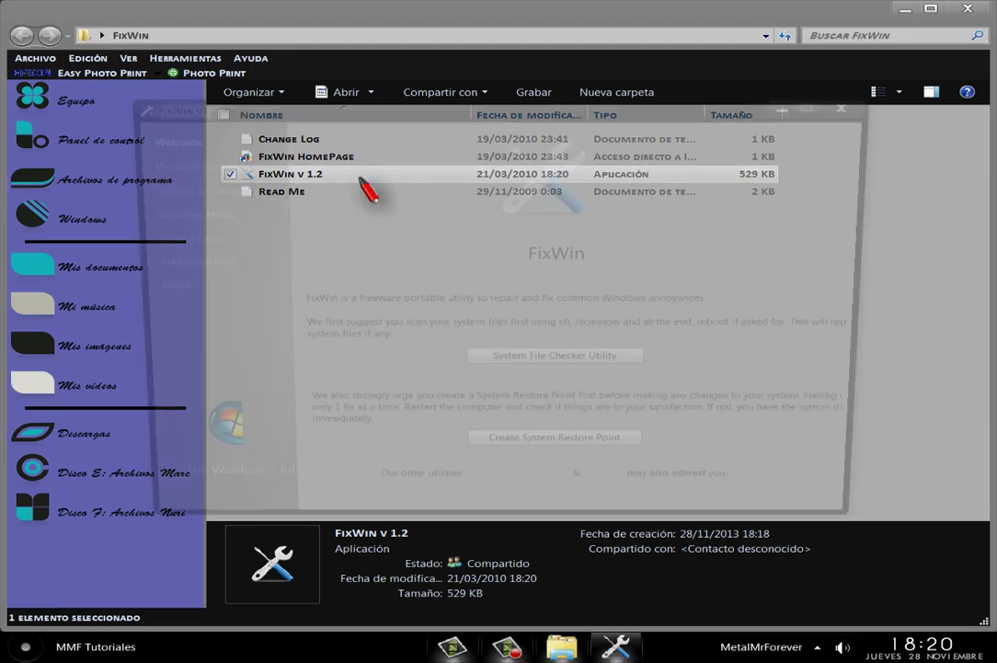
drag(498, 106, 521, 85)
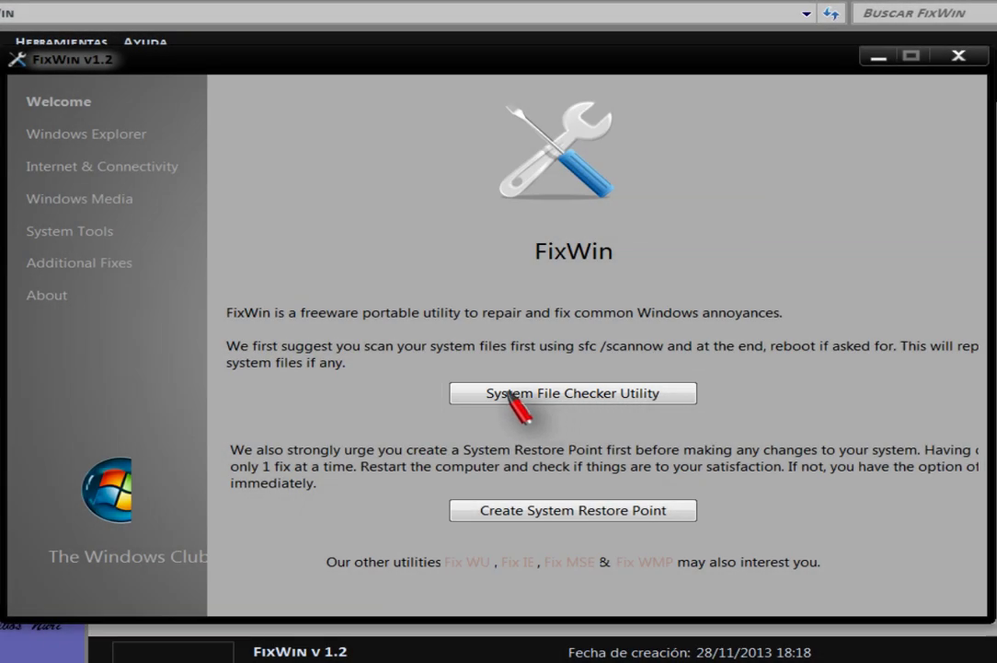
- Start the System File Checker utility from FixWin's welcome page and create a system restore point
click(563, 394)
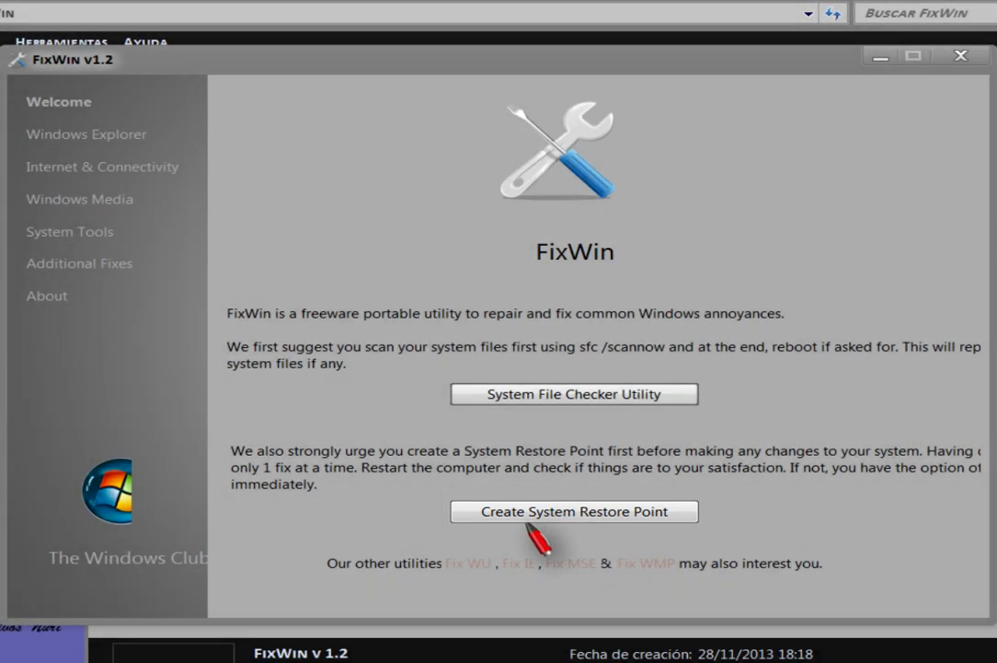
click(575, 517)
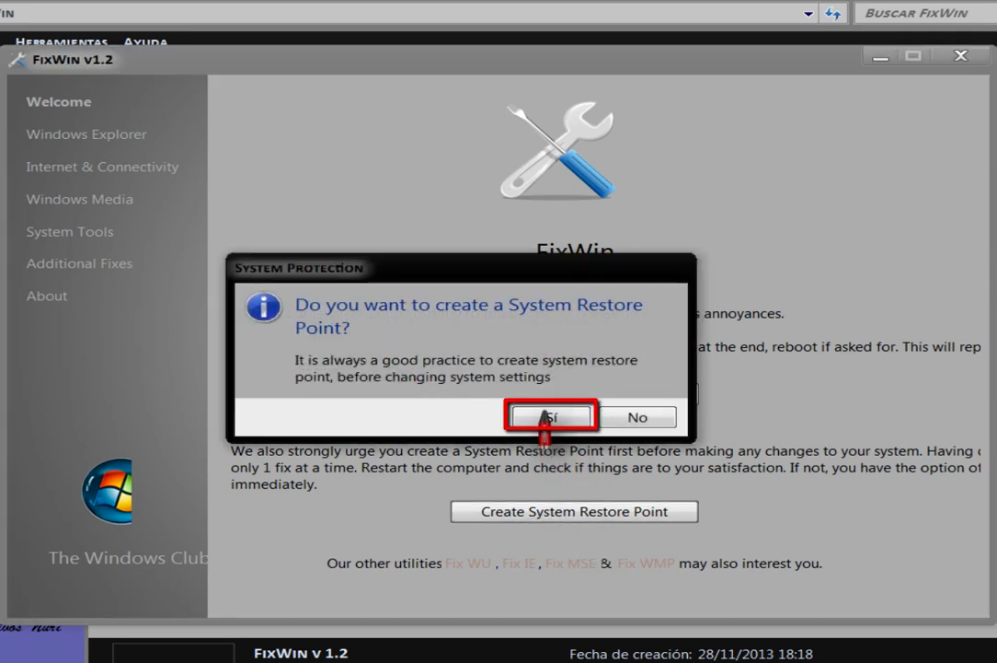
click(549, 419)
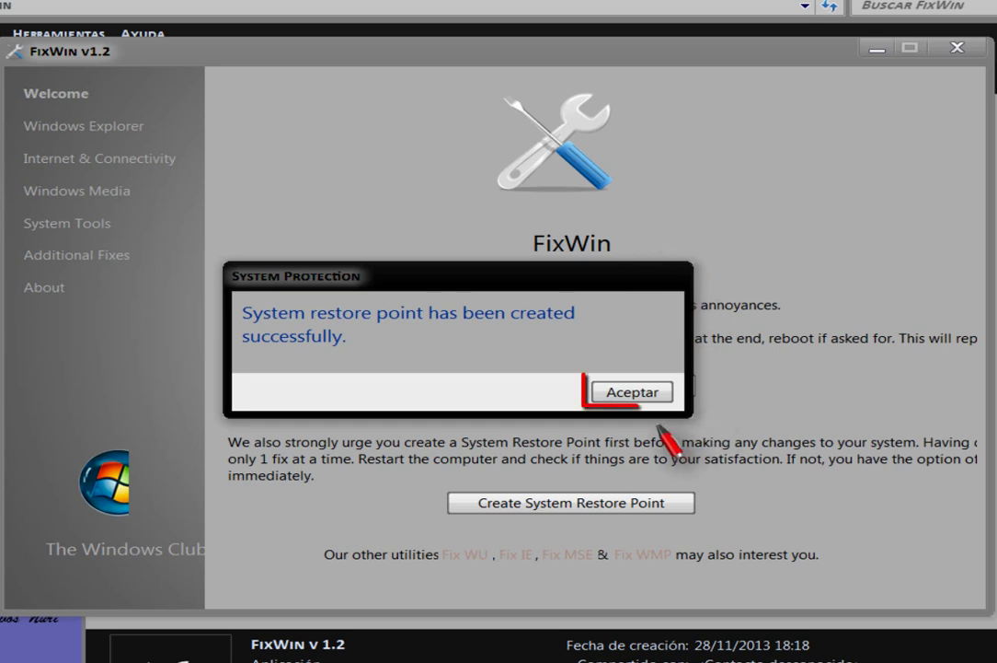
click(629, 393)
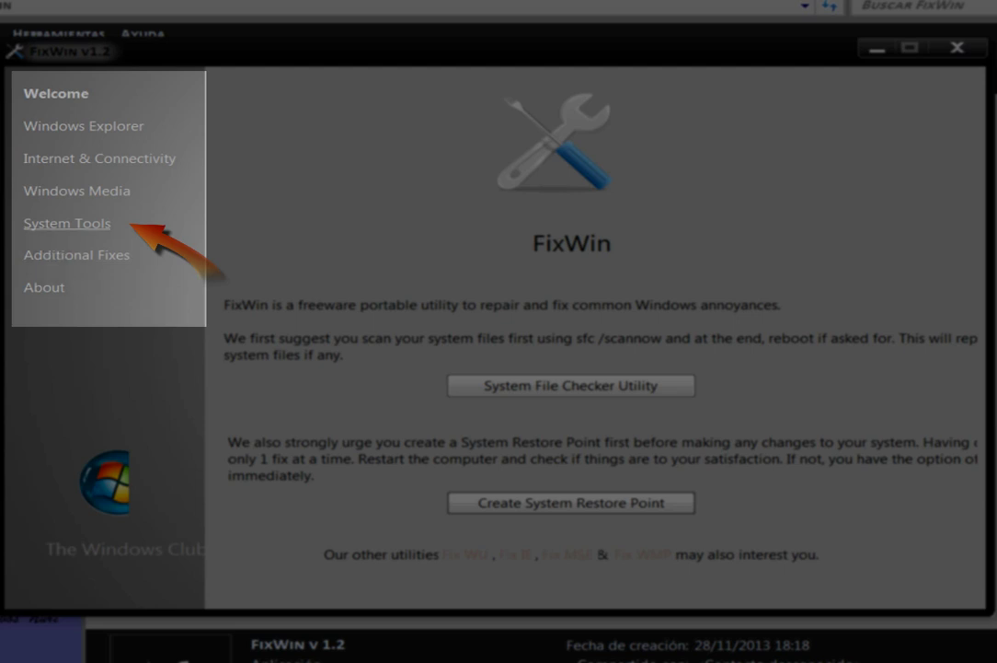
- Apply the "Enable MMC Snap-ins" fix from the System Tools category
click(66, 224)
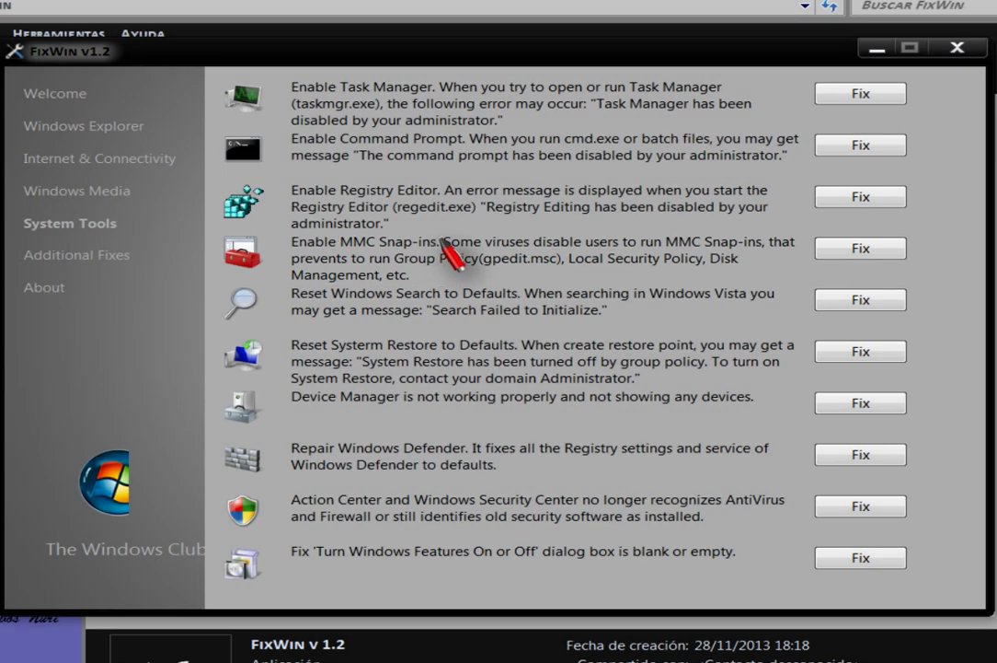
click(860, 248)
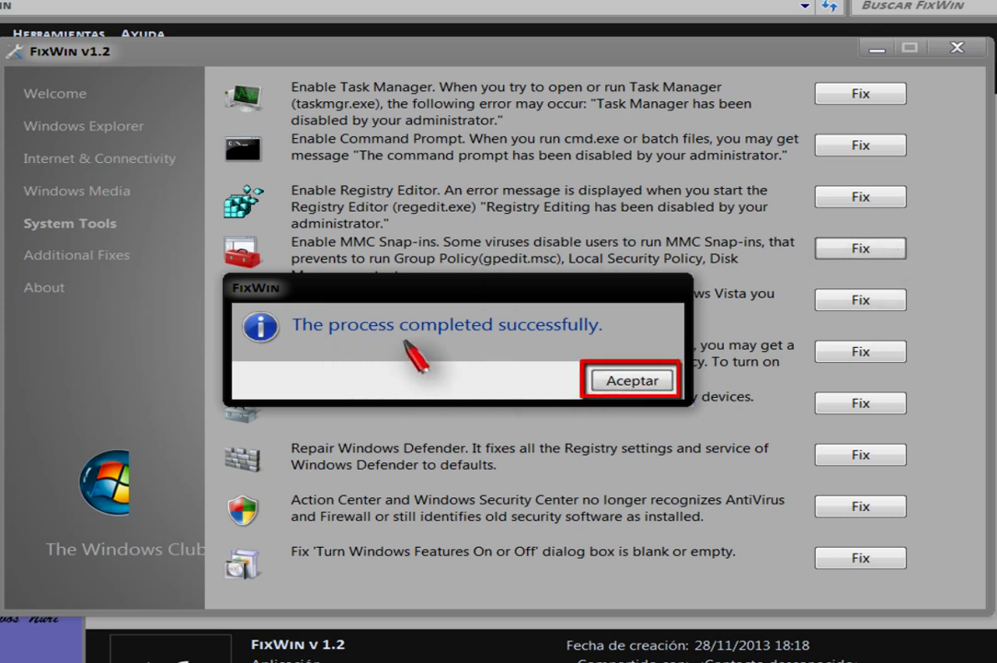
click(631, 383)
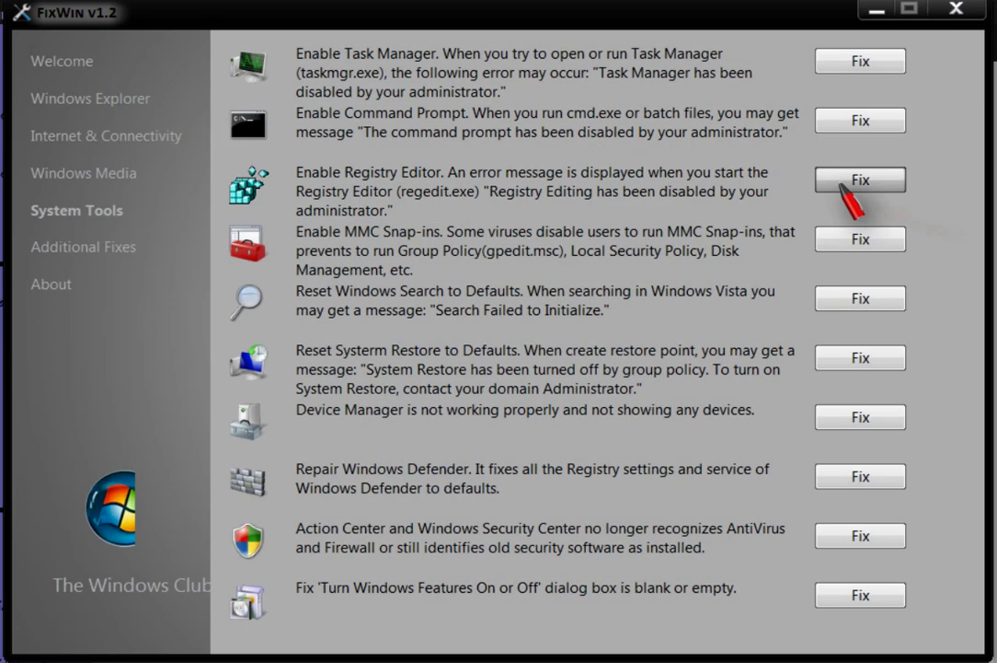
- Apply the System Tools fixes for enabling the Registry Editor and for Device Manager not showing any devices
click(839, 182)
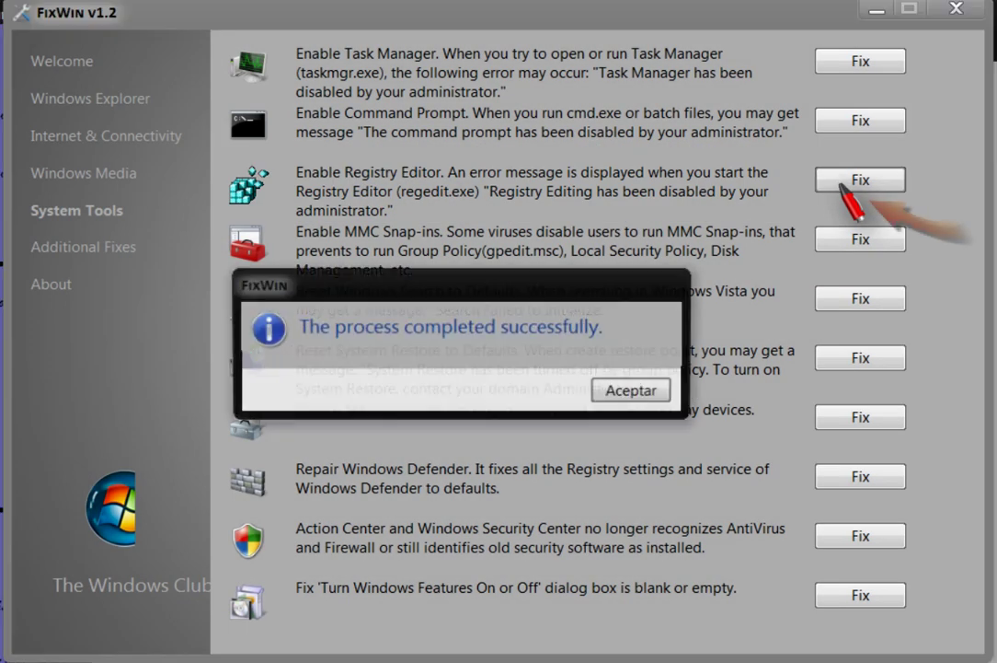
click(630, 391)
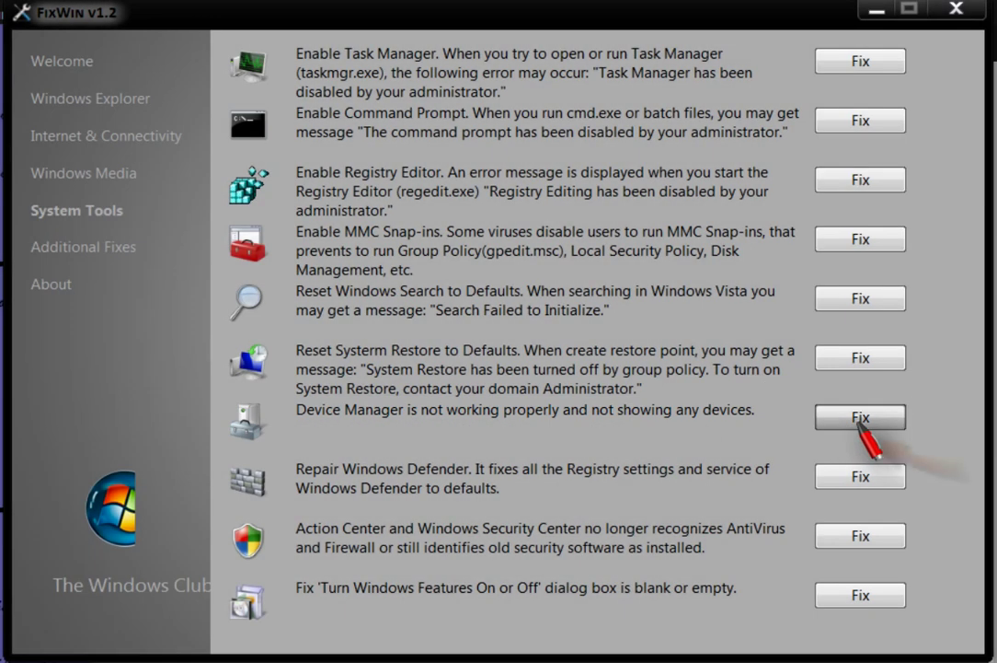
click(861, 418)
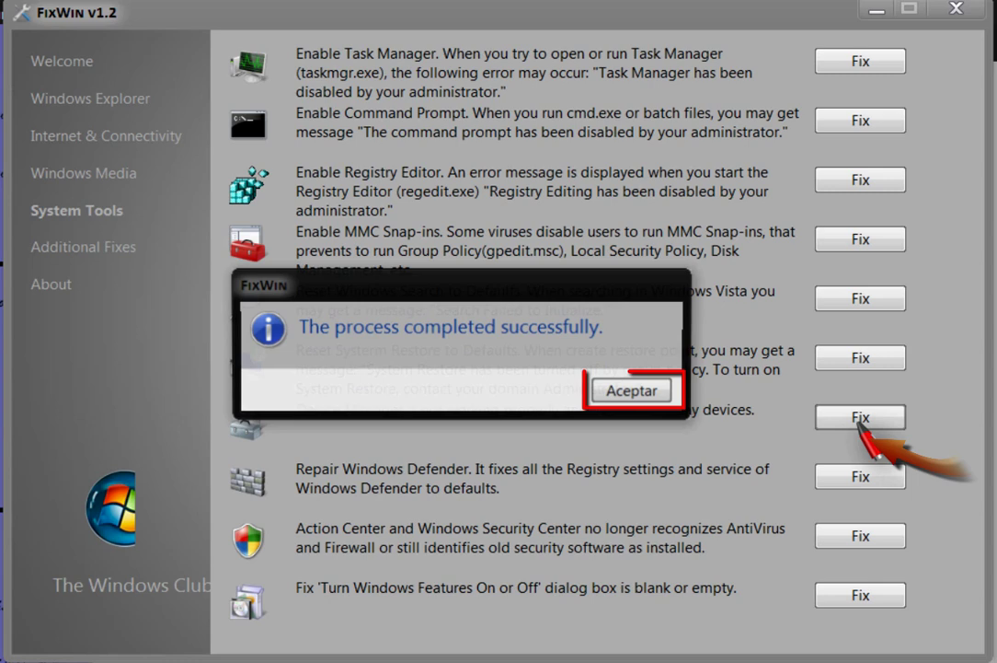
click(634, 391)
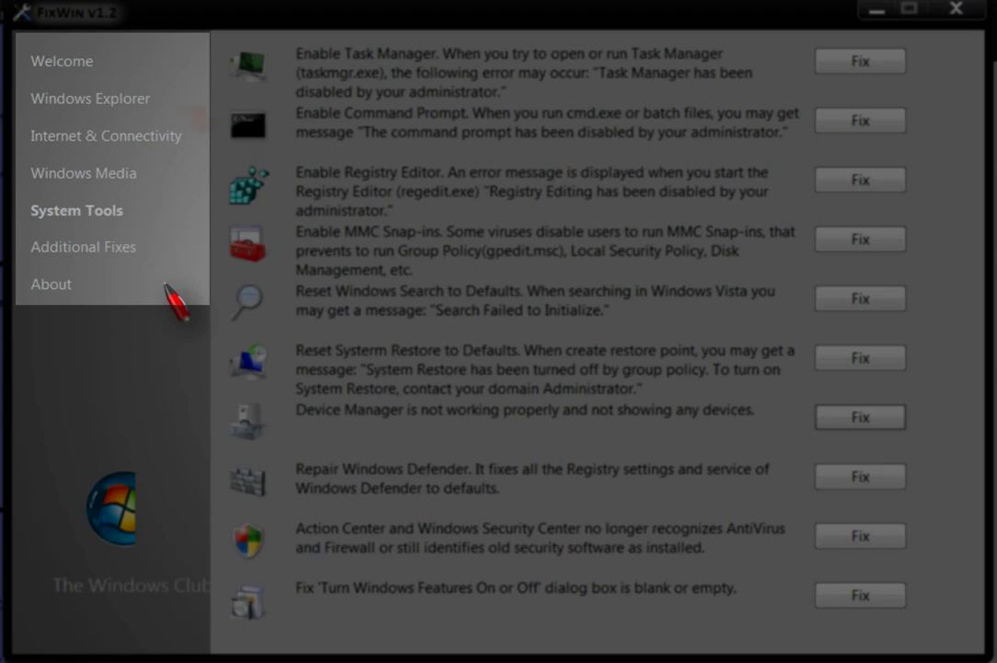
- Apply the Windows Explorer fix for Explorer.exe not starting at boot
click(91, 98)
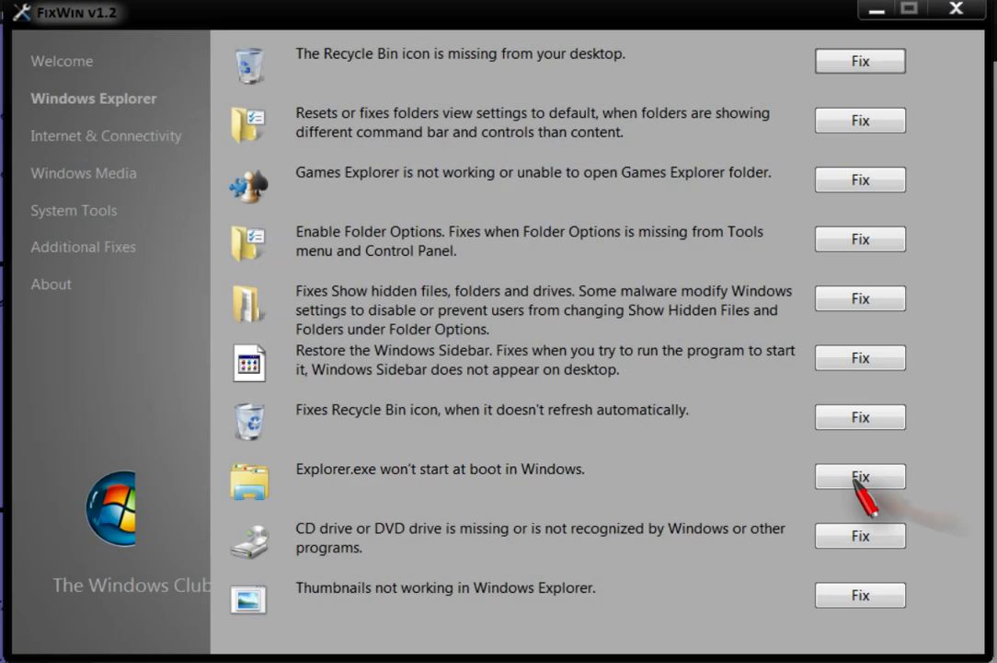
click(861, 476)
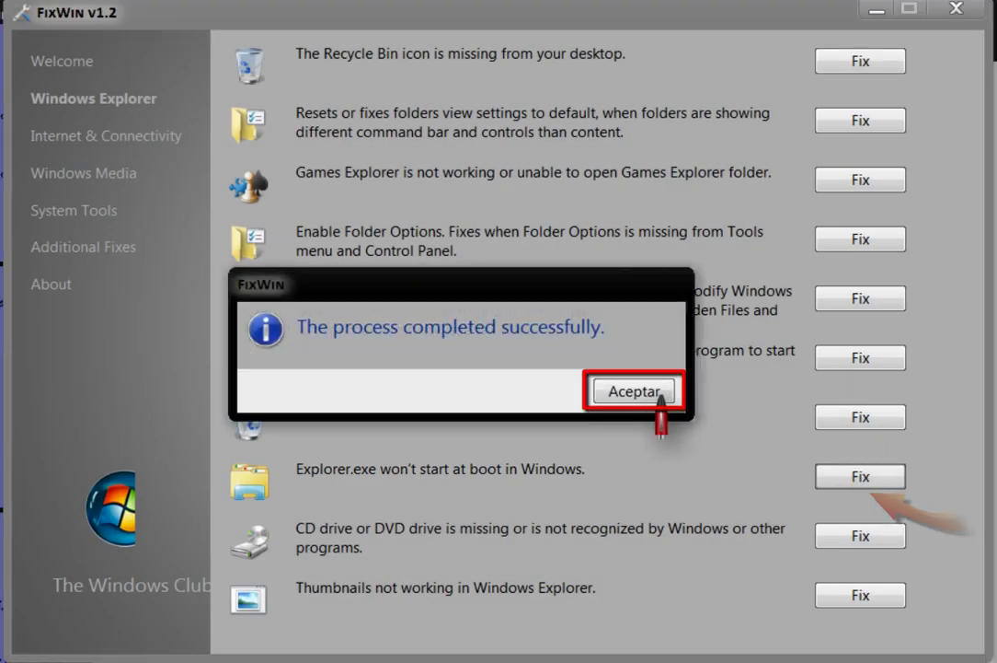
click(658, 394)
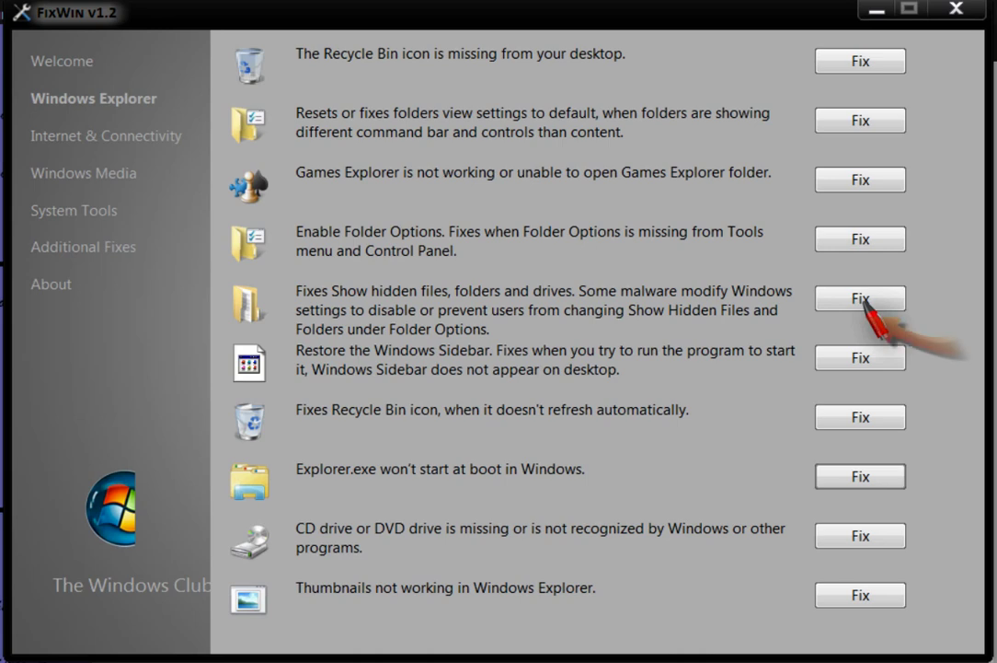
- Apply the Windows Explorer fixes for showing hidden files, folders and drives and for enabling Folder Options
click(862, 298)
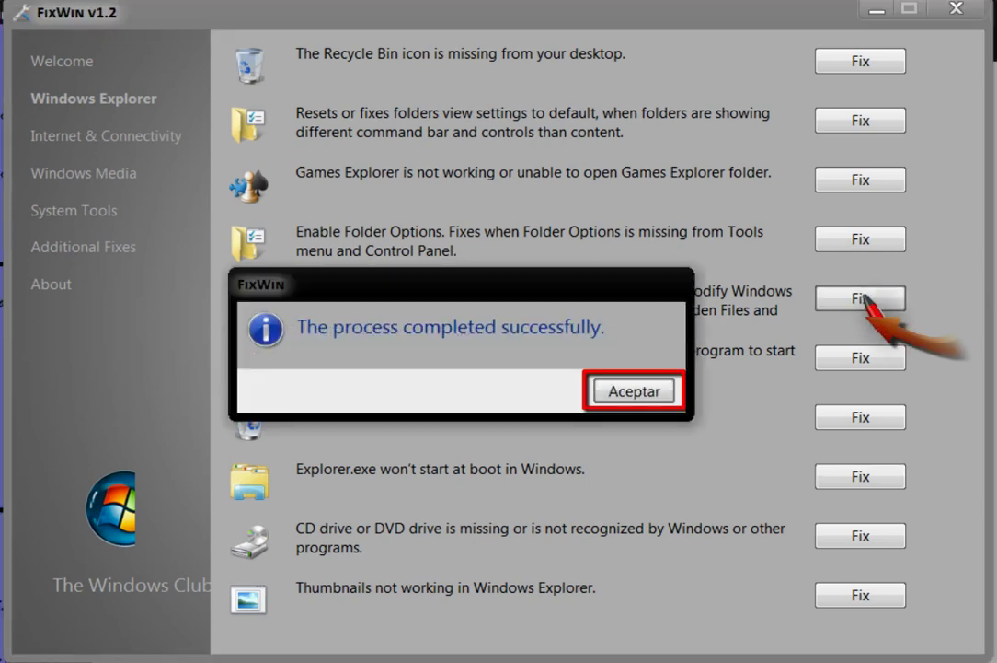
click(649, 394)
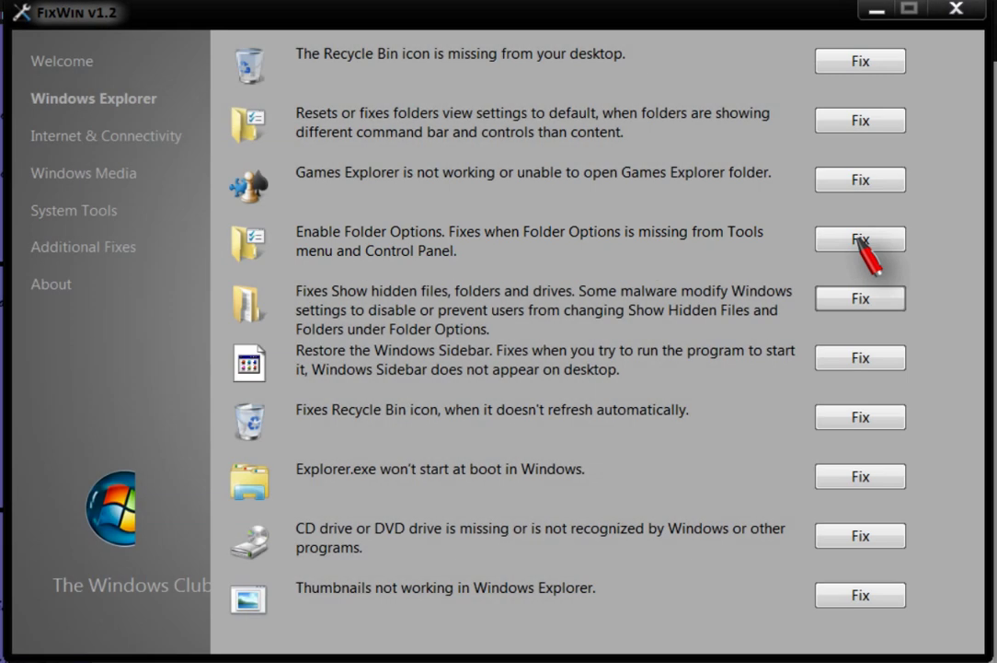
click(861, 239)
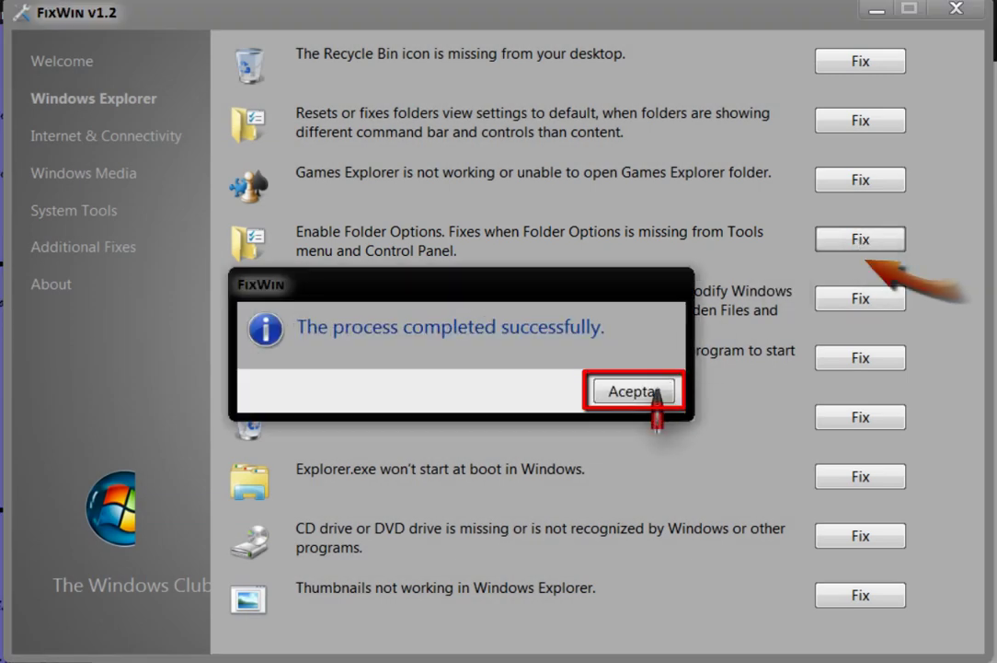
click(649, 394)
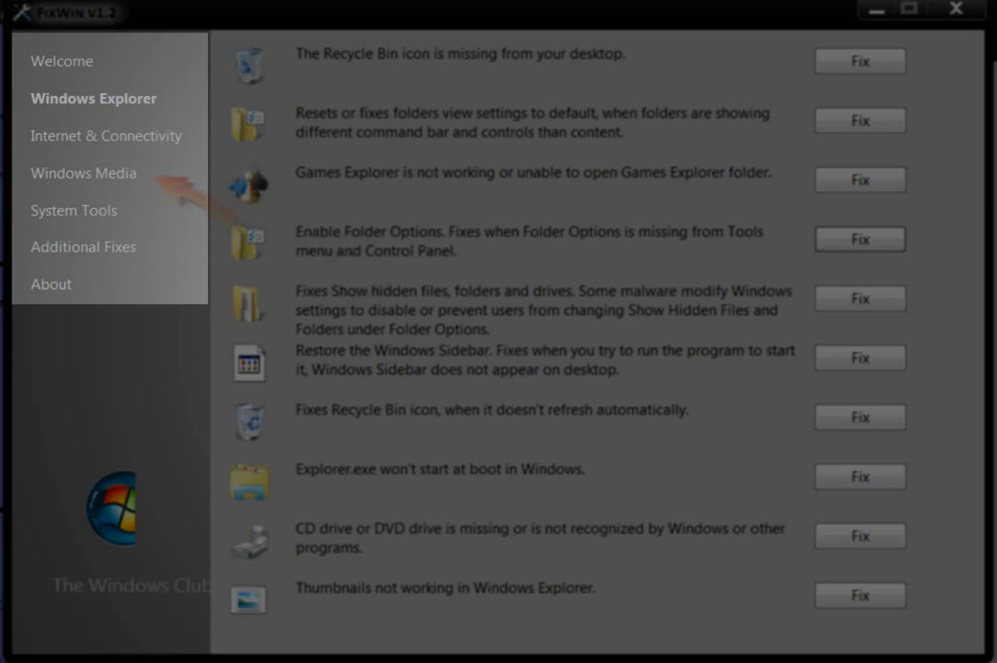
- Review the fixes offered for Windows Media and for Internet & Connectivity
click(86, 173)
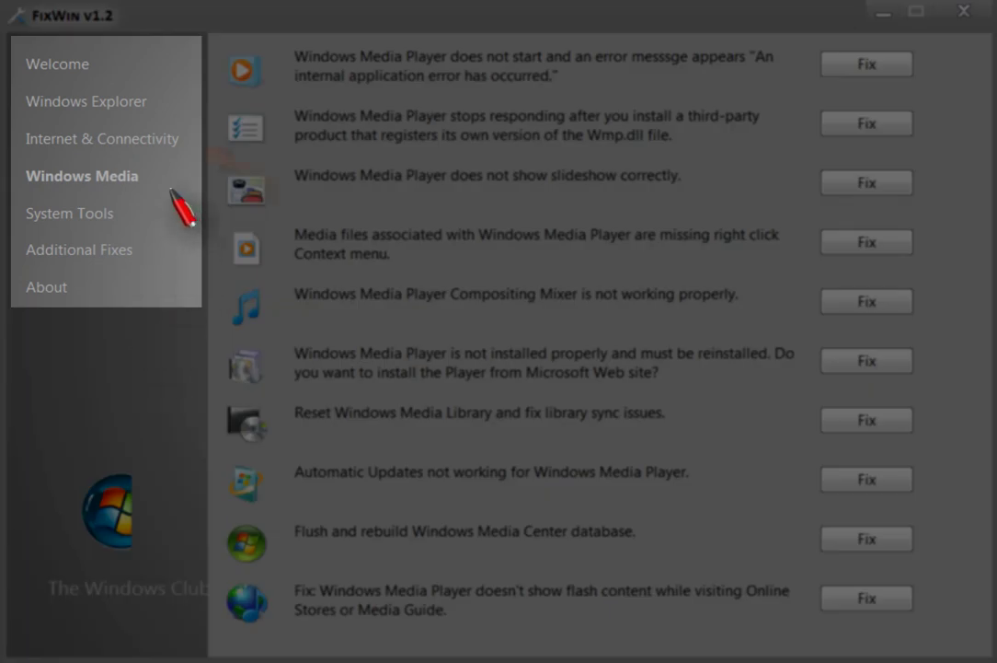
click(101, 138)
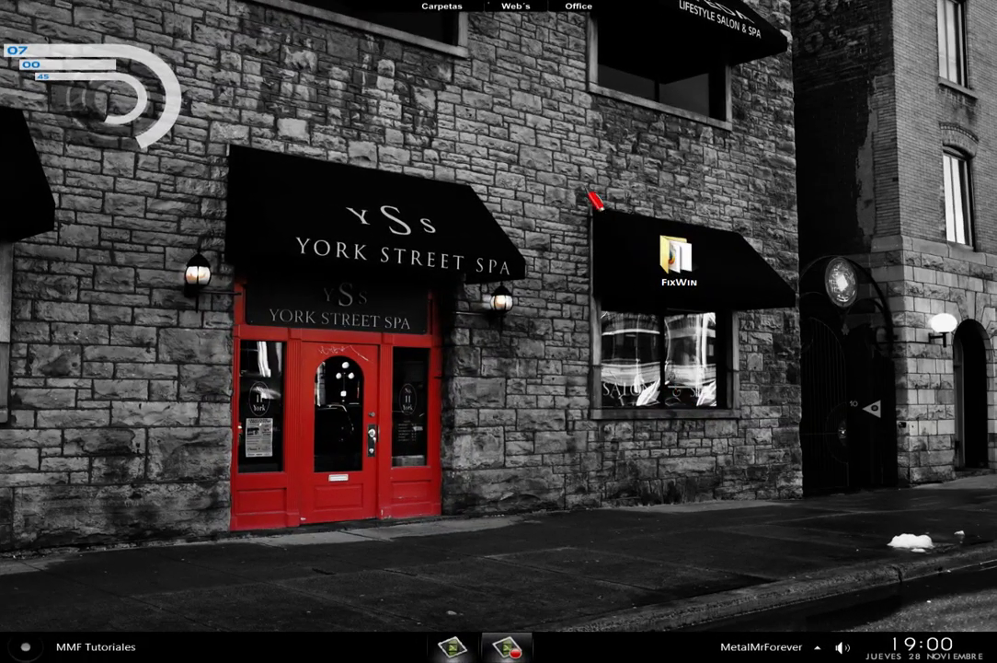
drag(563, 153, 771, 419)
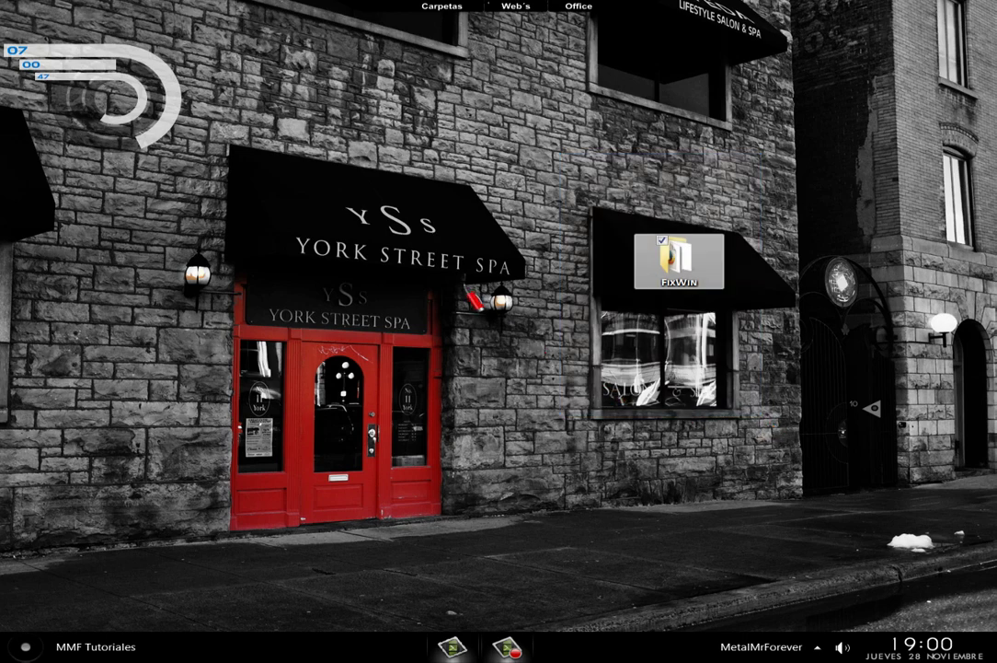
drag(375, 152, 762, 534)
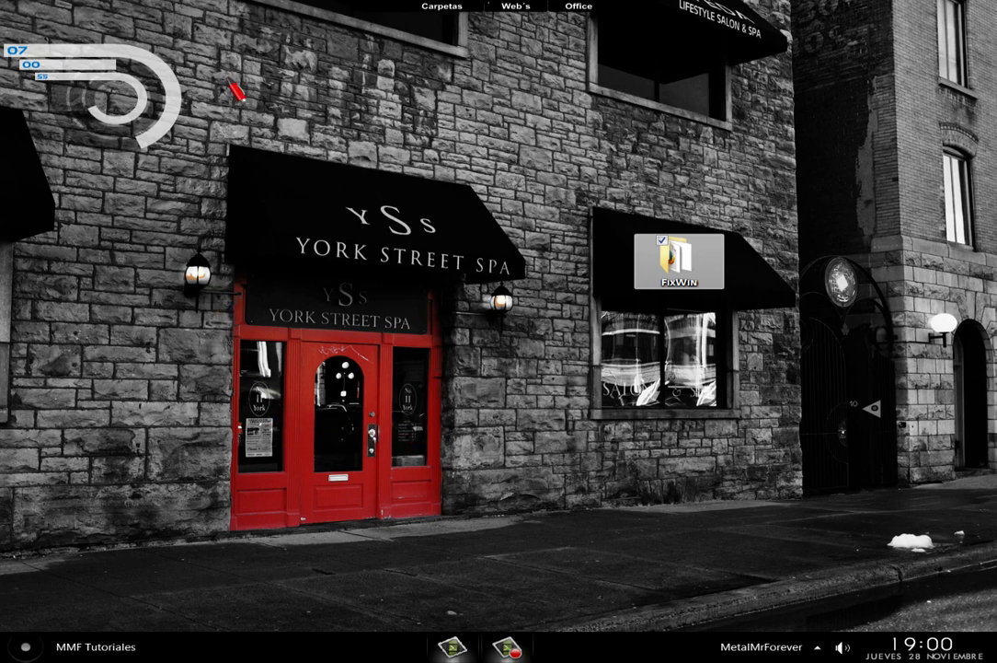
drag(232, 83, 814, 504)
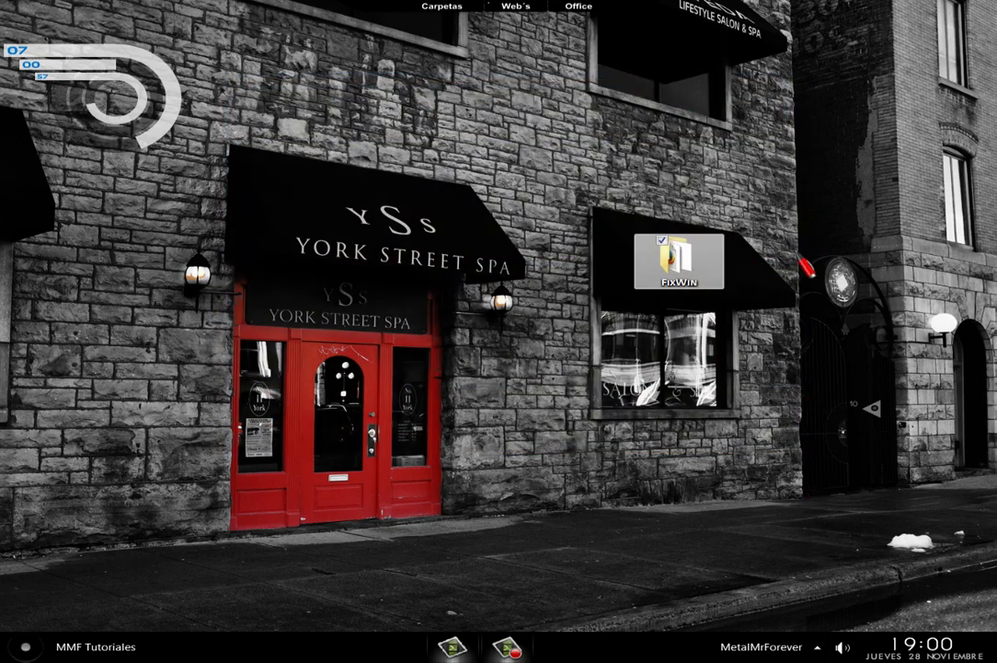
drag(254, 79, 790, 484)
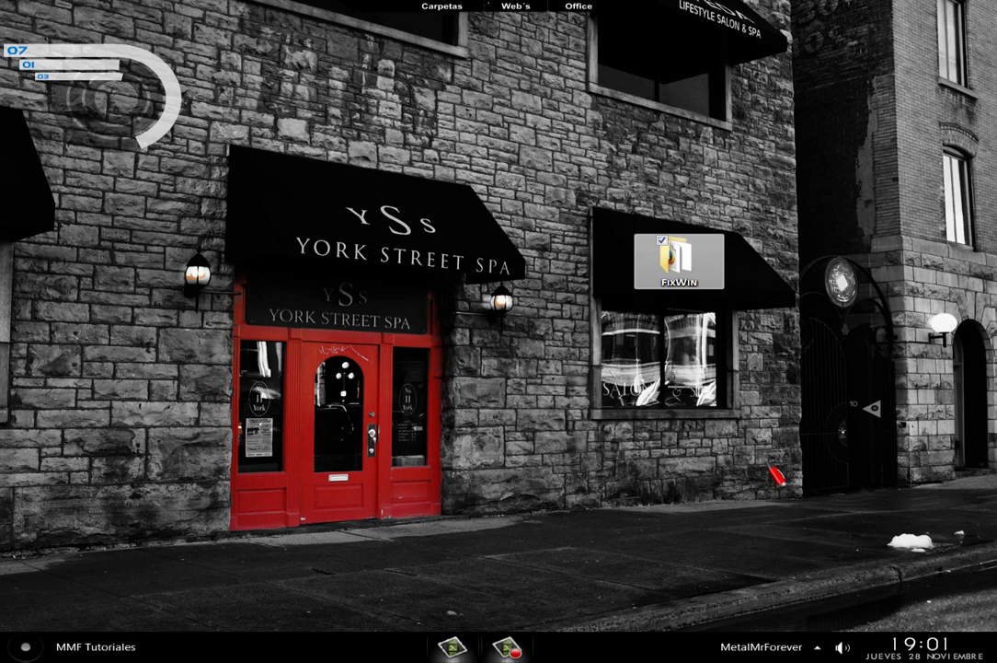
- Open the Control Panel's administrative tools (Herramientas administrativas) from the desktop dock
mouse_move(991, 32)
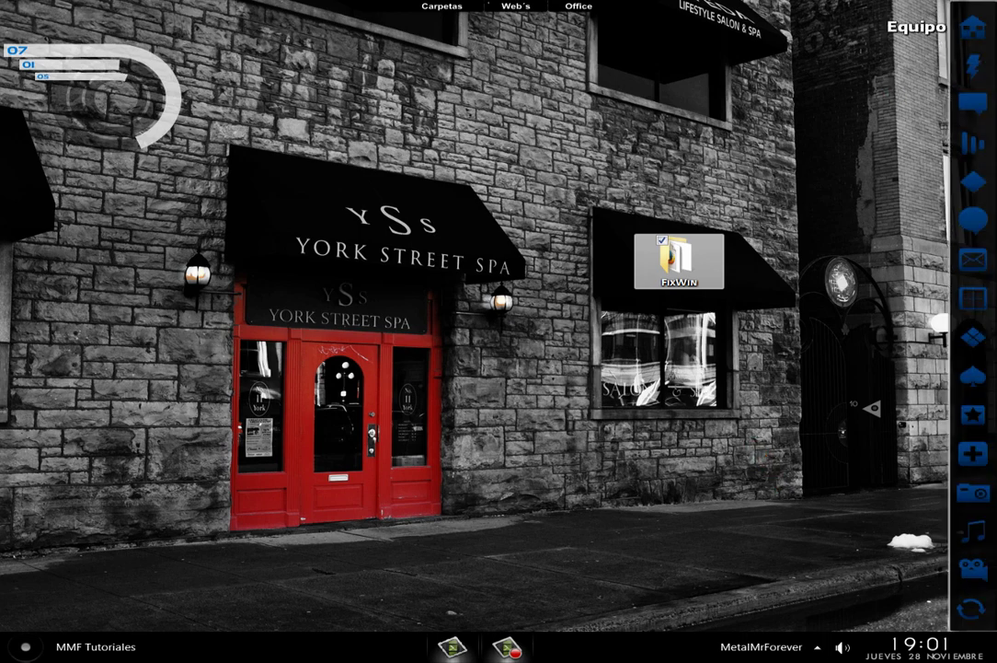
click(980, 67)
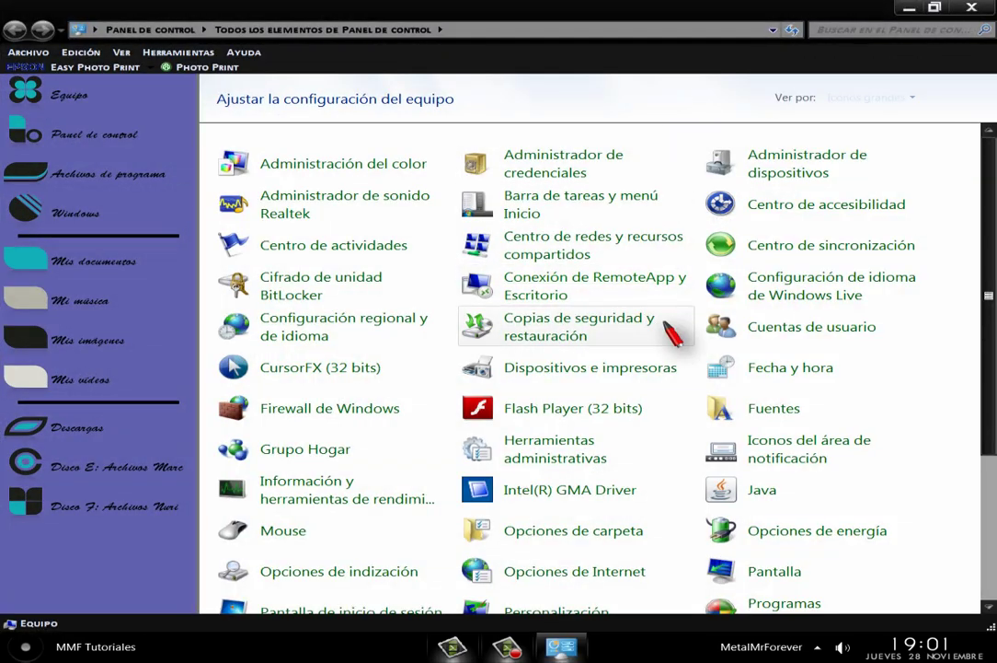
click(563, 451)
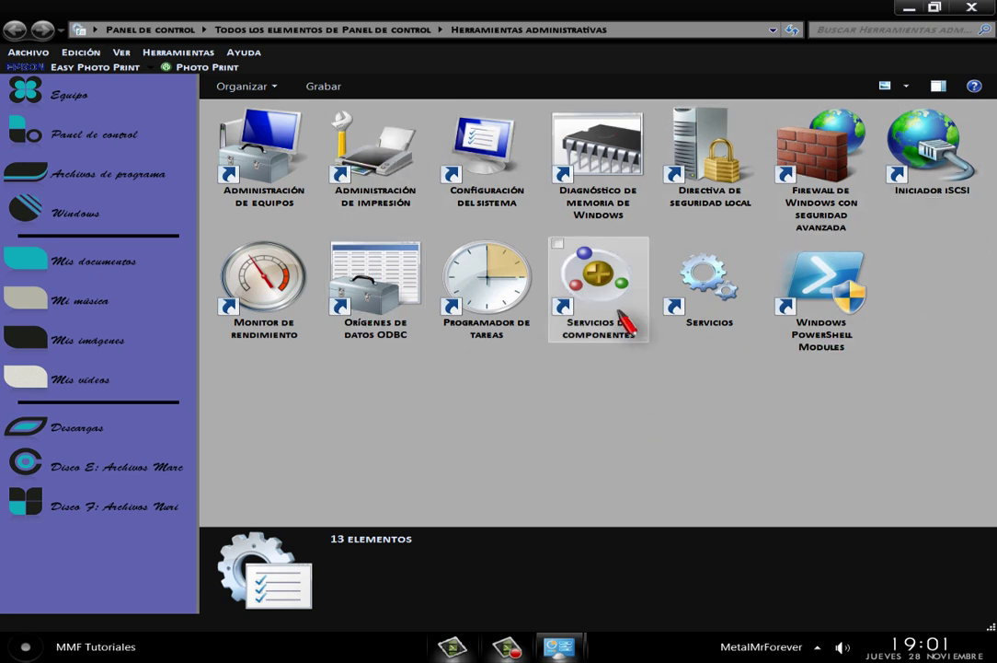
- Open Component Services (Servicios de componentes) in a maximized window and widen its console tree to show the full node names
double_click(607, 296)
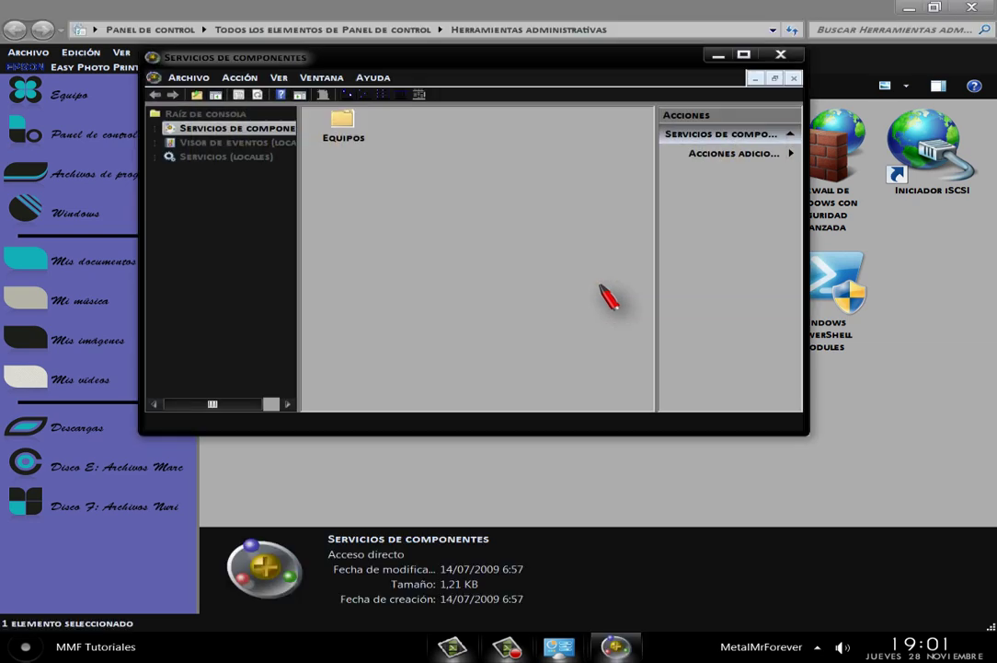
click(743, 54)
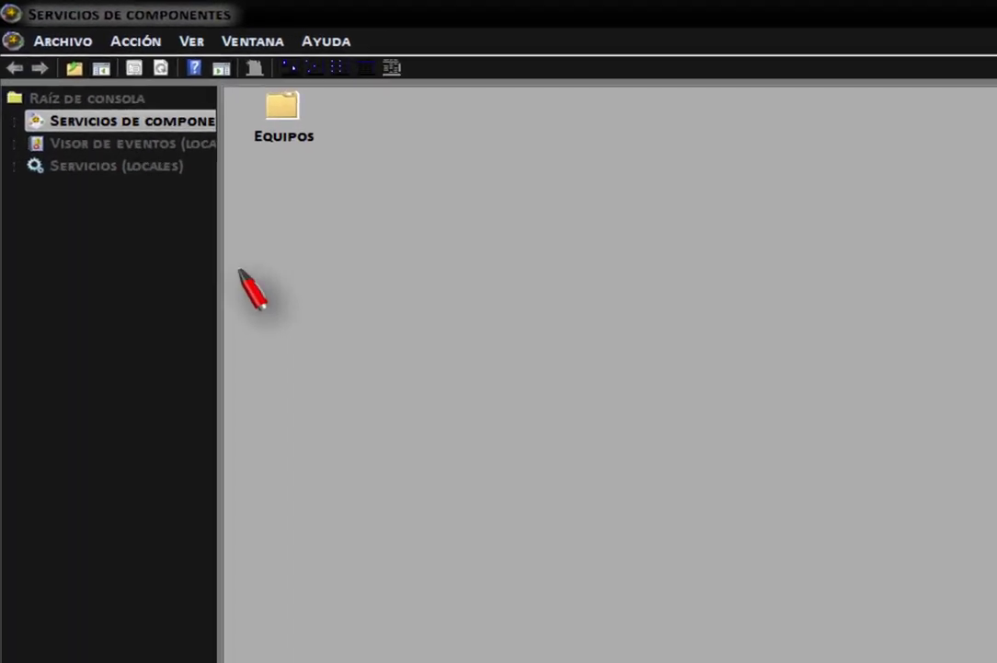
drag(218, 275, 315, 275)
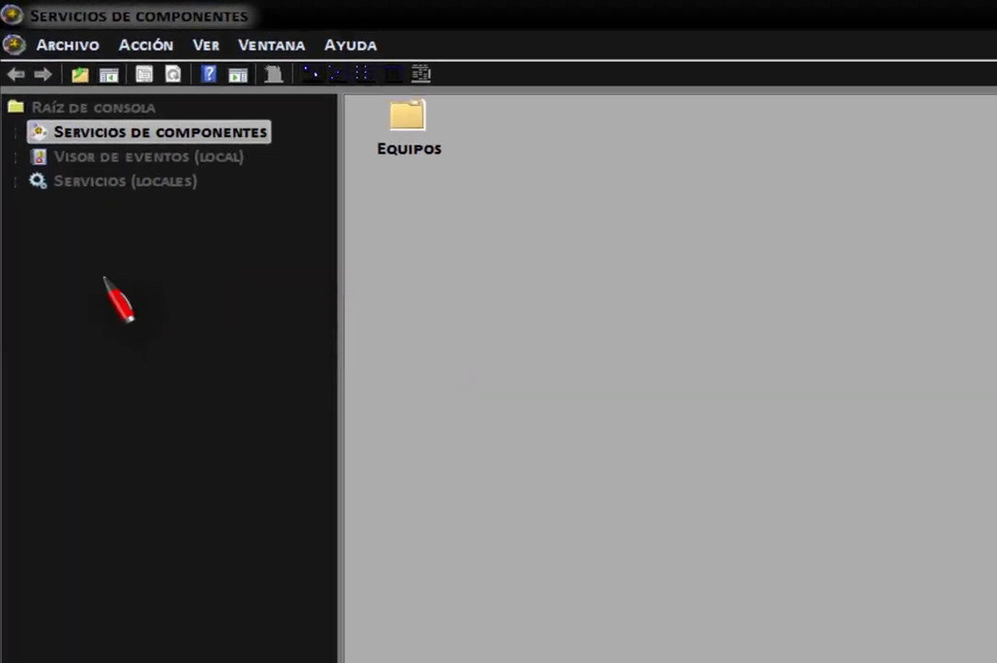
- Expand the local Event Viewer (Visor de eventos) and its Windows logs (Registros de Windows) to list the individual logs
click(15, 158)
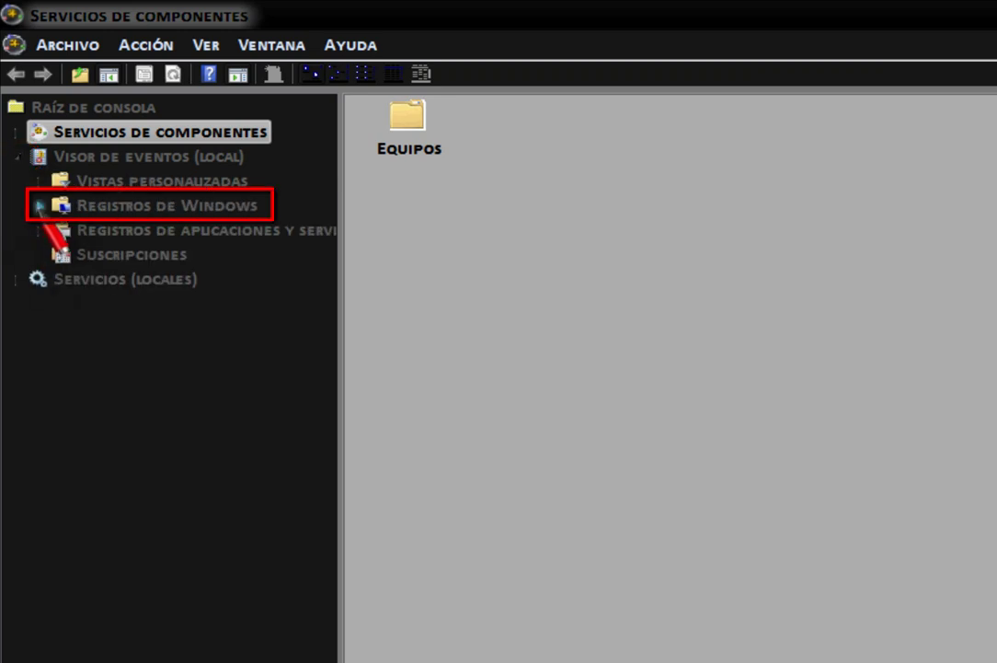
click(66, 208)
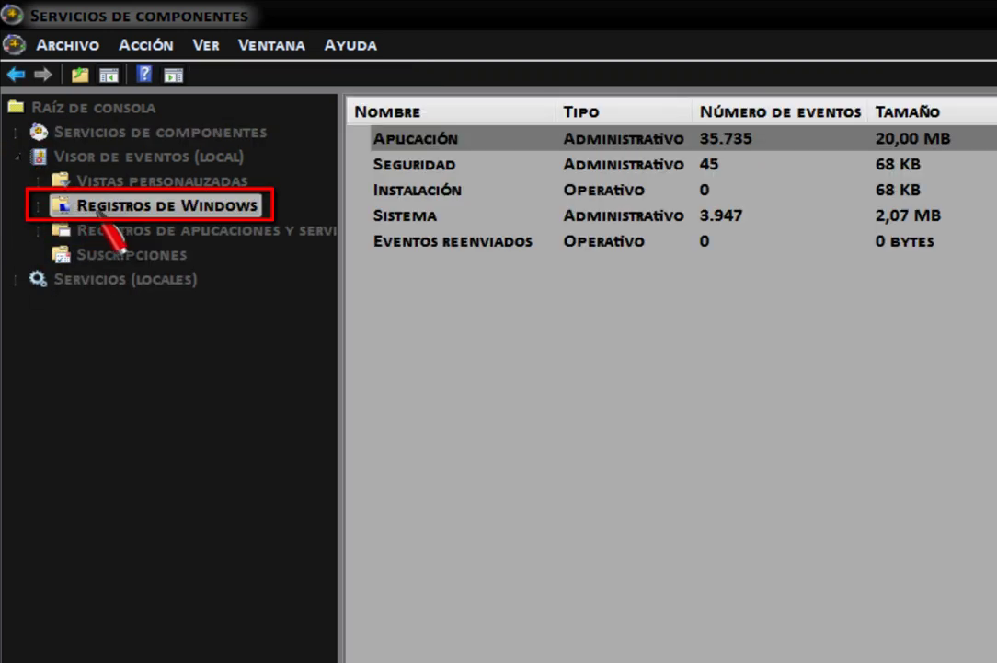
click(38, 206)
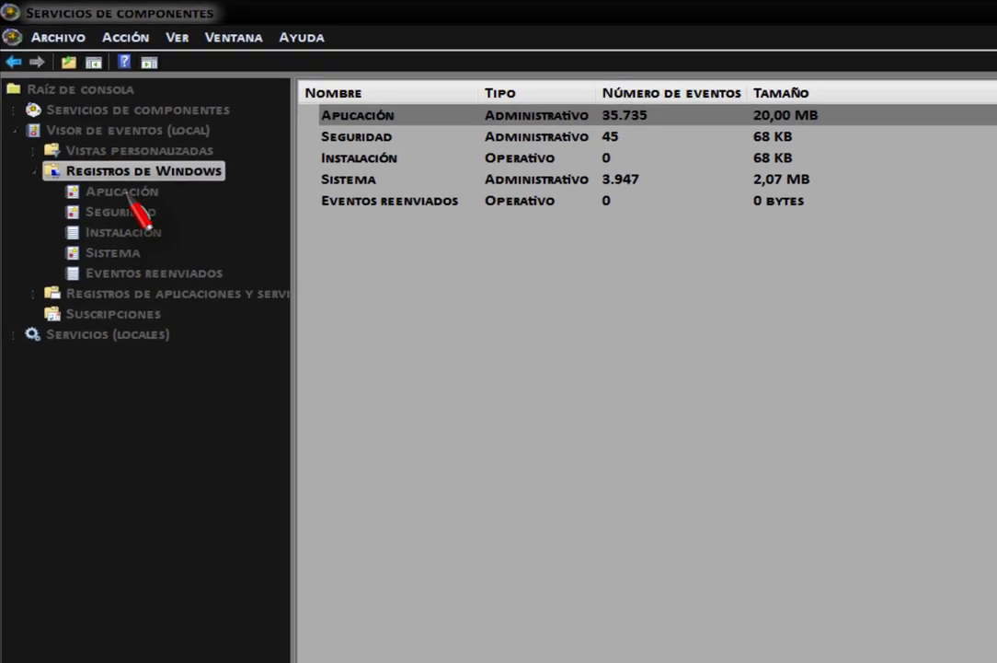